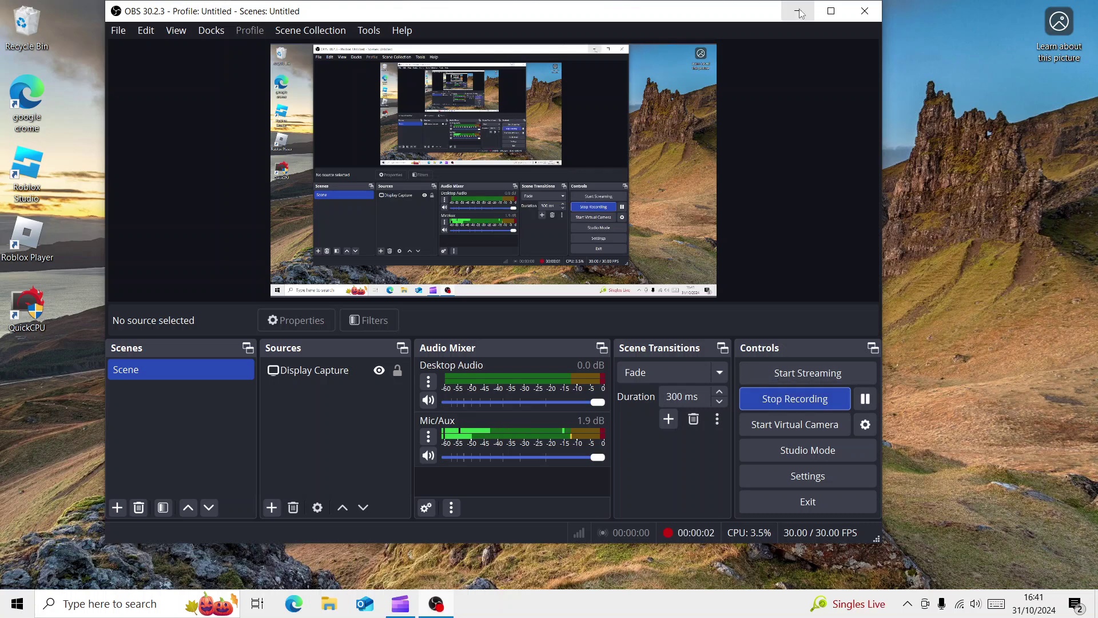
# Step: Minimise the OBS Studio window and open the Windows Start menu
pyautogui.click(799, 14)
pyautogui.click(17, 603)
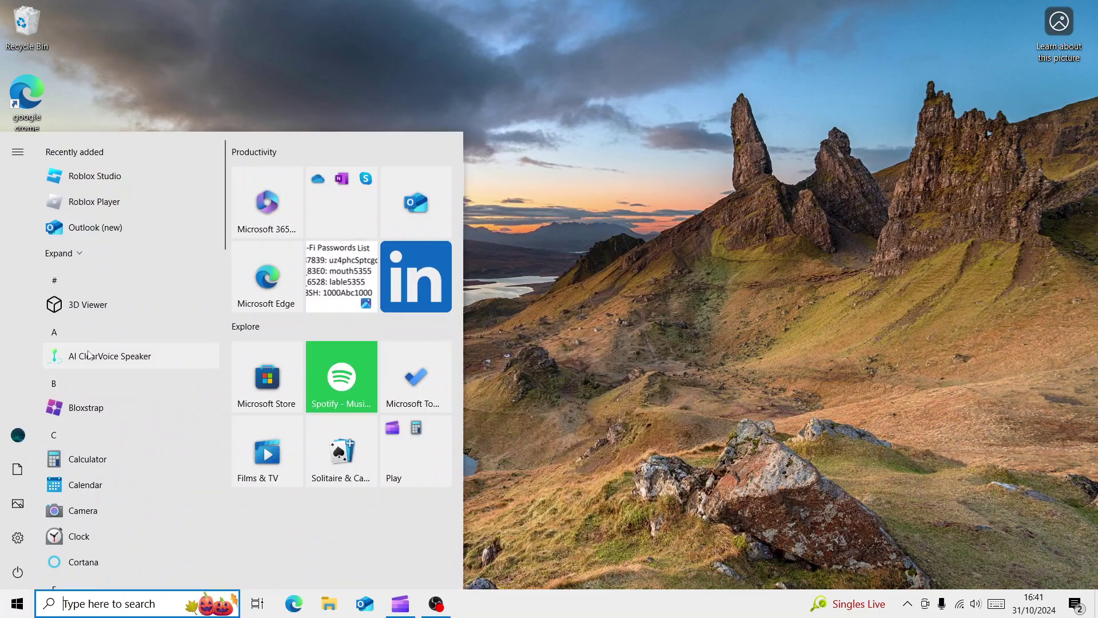
# Step: Start Bloxstrap, launch Roblox, and report the resulting KeyNotFoundException on GitHub
pyautogui.click(95, 410)
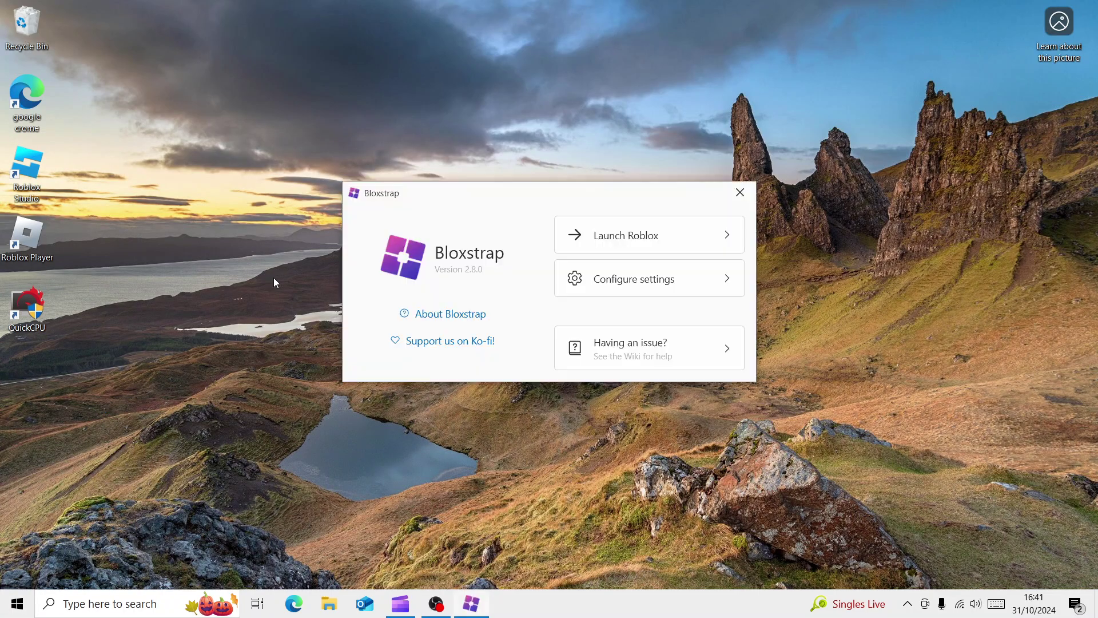
pyautogui.click(701, 235)
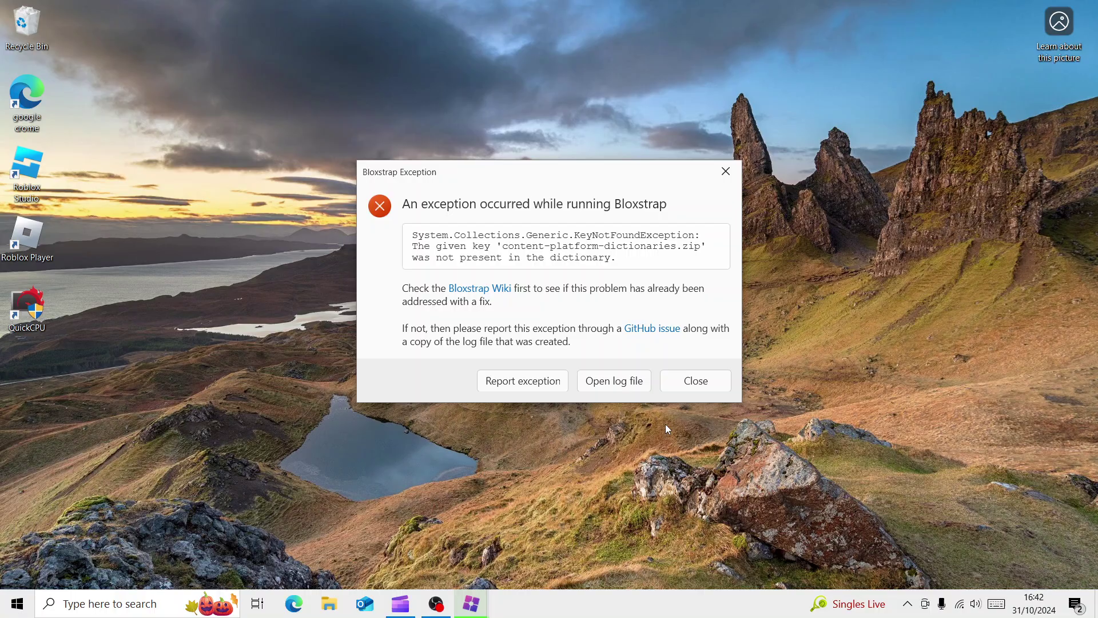
pyautogui.click(536, 387)
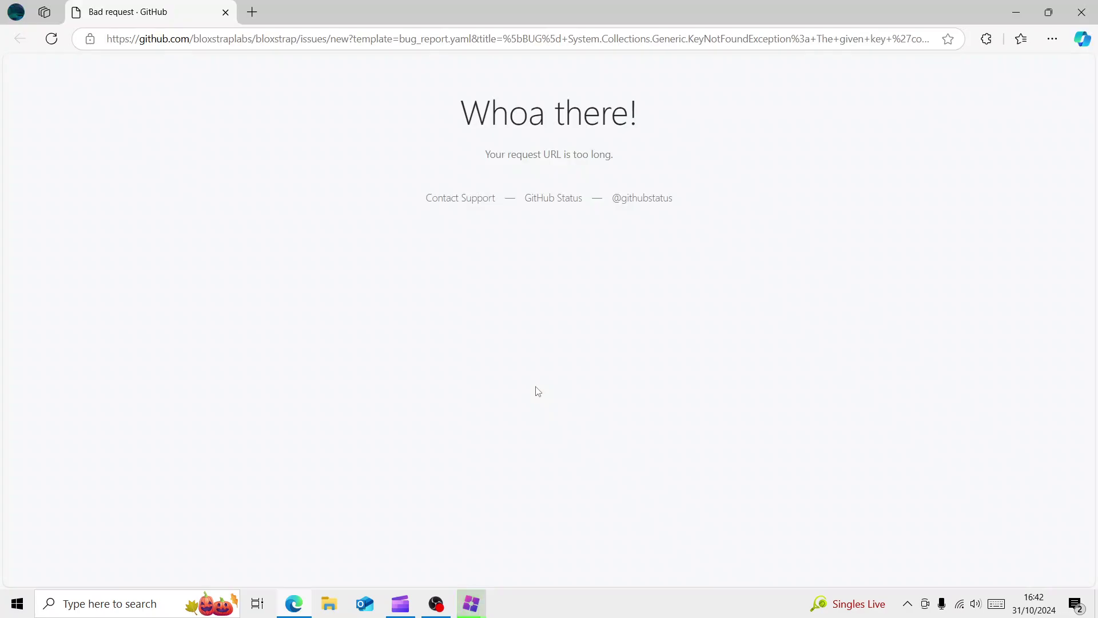
# Step: Close the bug-report page and exception dialog, then choose Uninstall on Bloxstrap's Start menu entry
pyautogui.click(1082, 13)
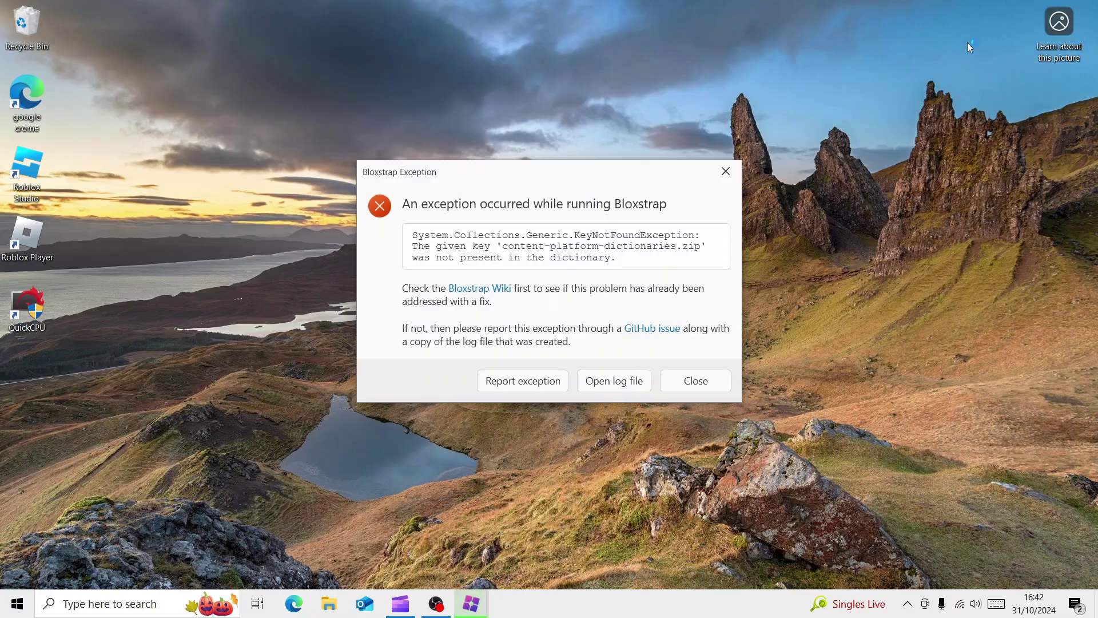
pyautogui.click(736, 169)
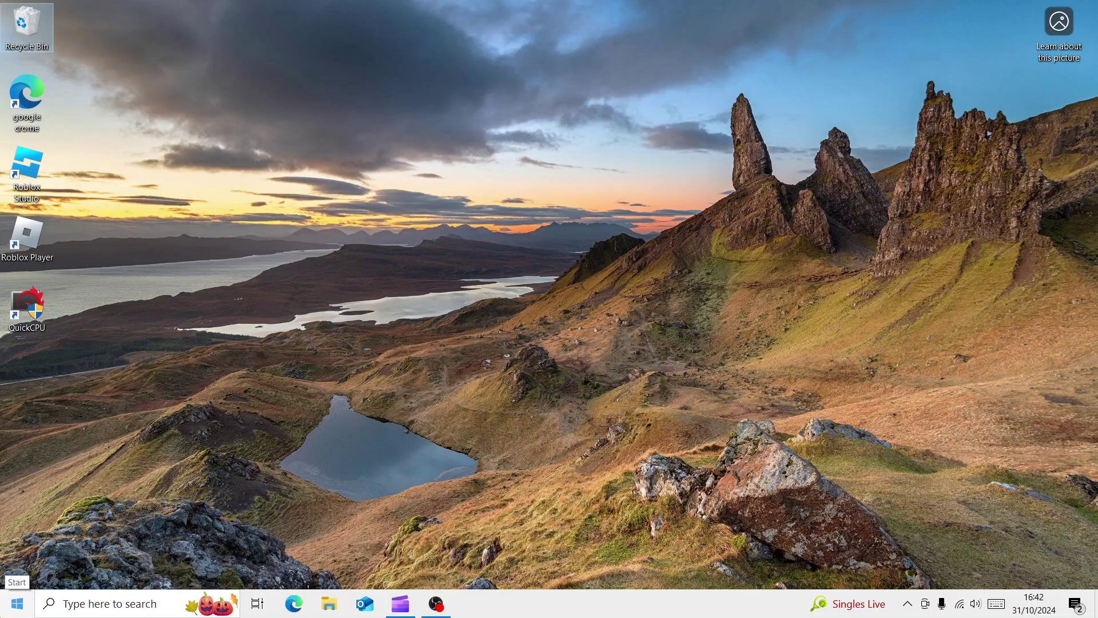
pyautogui.click(4, 611)
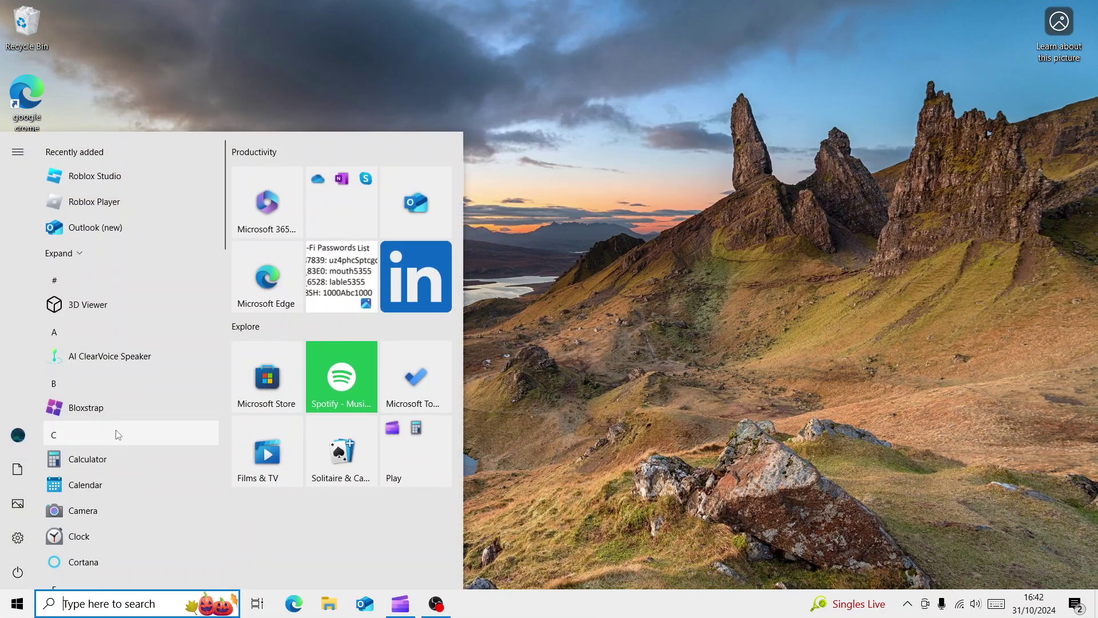
pyautogui.rightClick(118, 417)
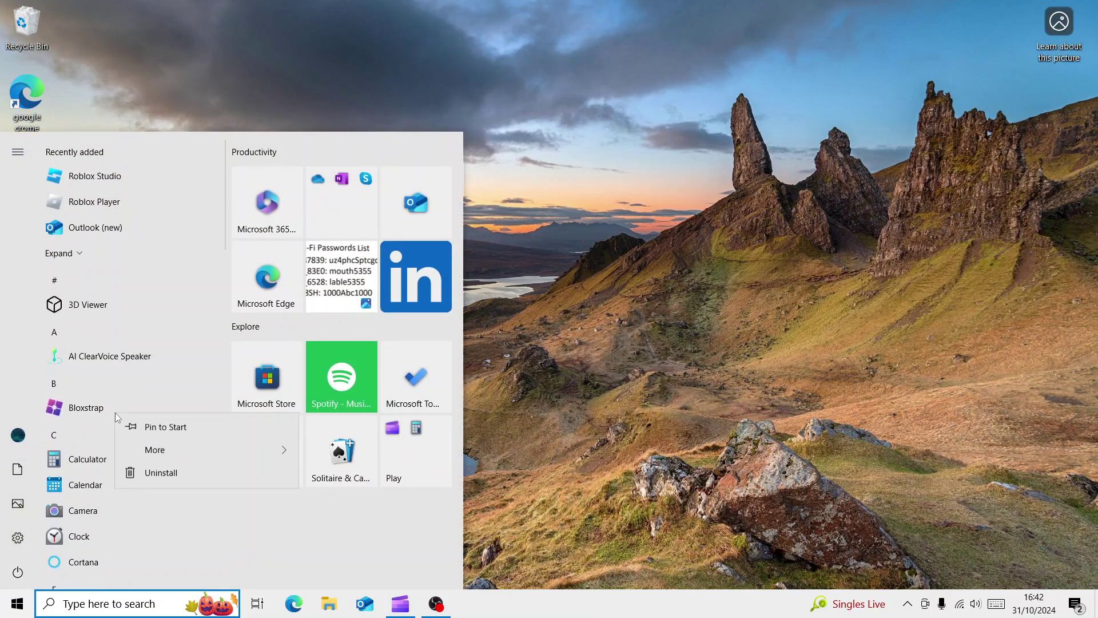
pyautogui.click(140, 472)
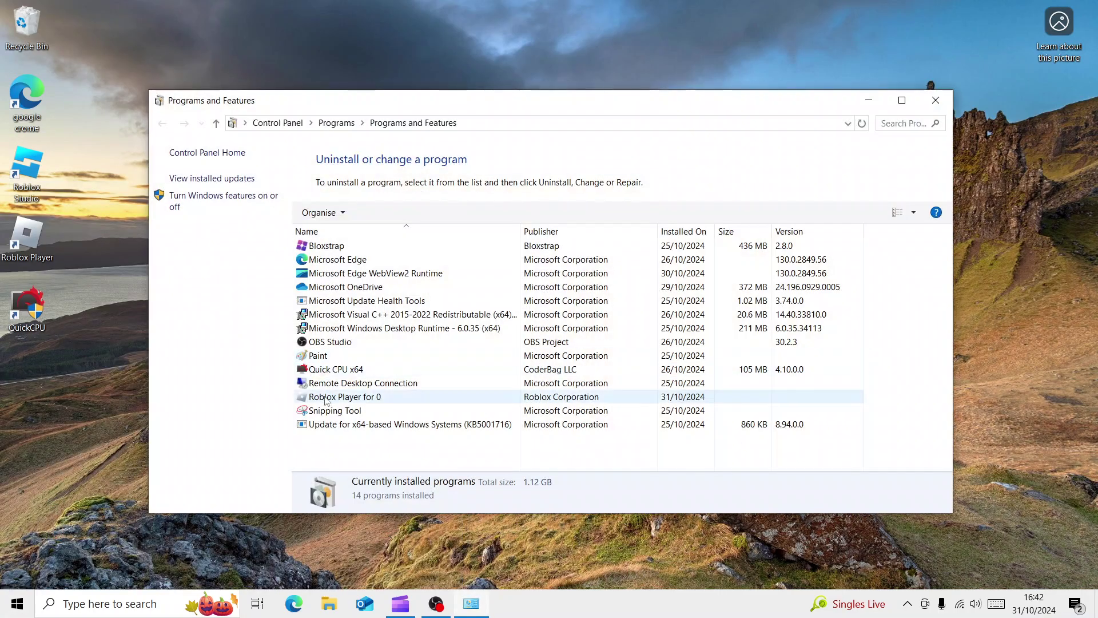
# Step: Uninstall Bloxstrap 2.8.0 from Programs and Features with 'Keep my settings and mods' unticked
pyautogui.click(322, 247)
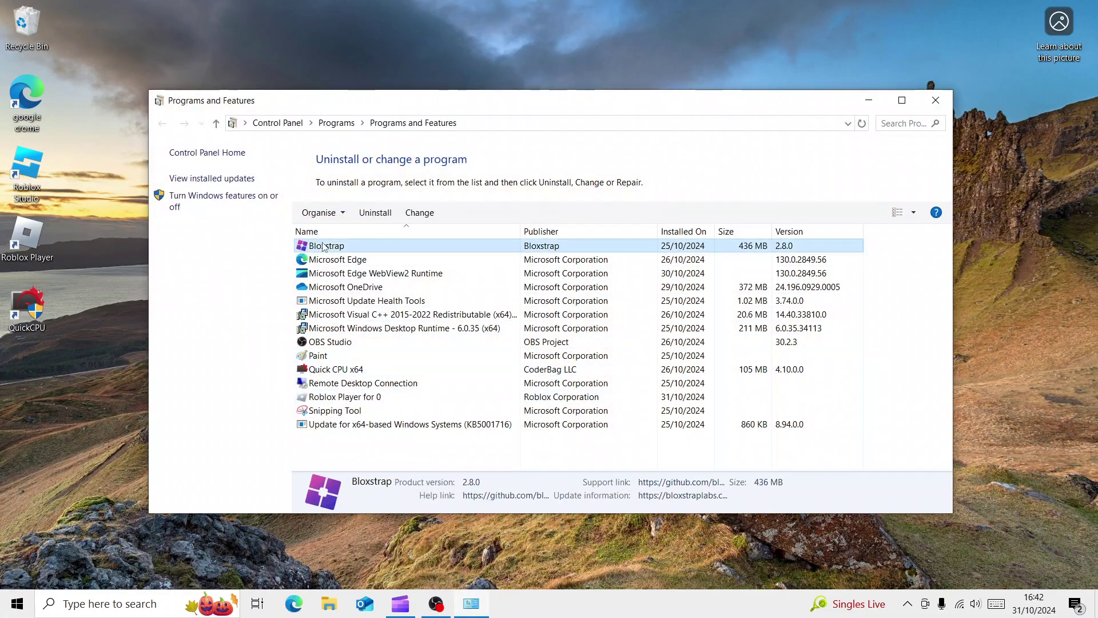
pyautogui.click(378, 215)
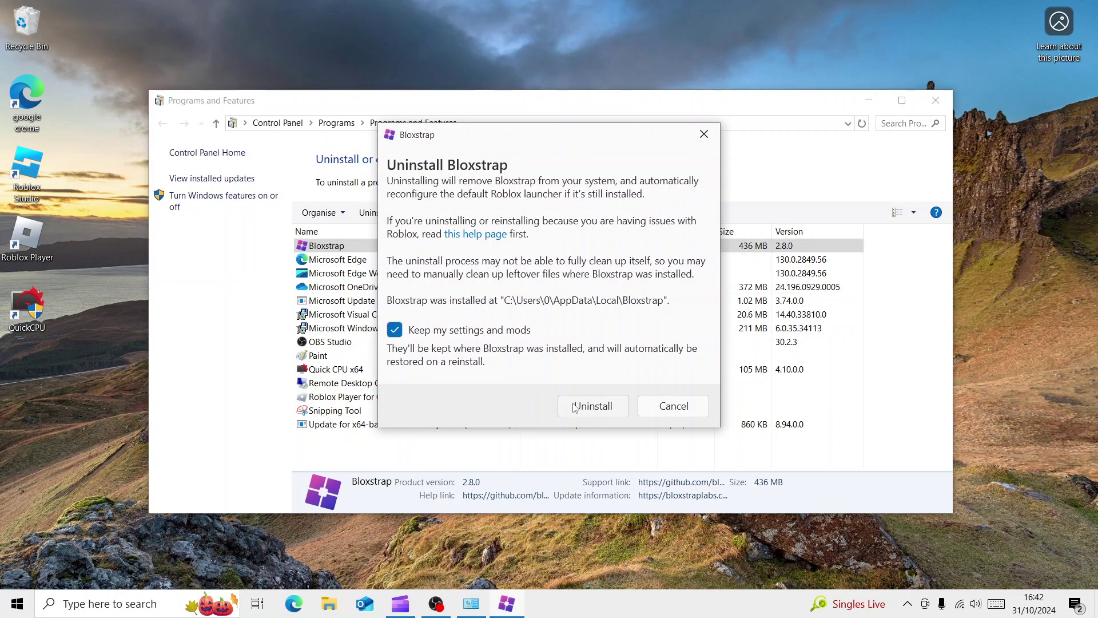
pyautogui.click(430, 331)
pyautogui.click(585, 386)
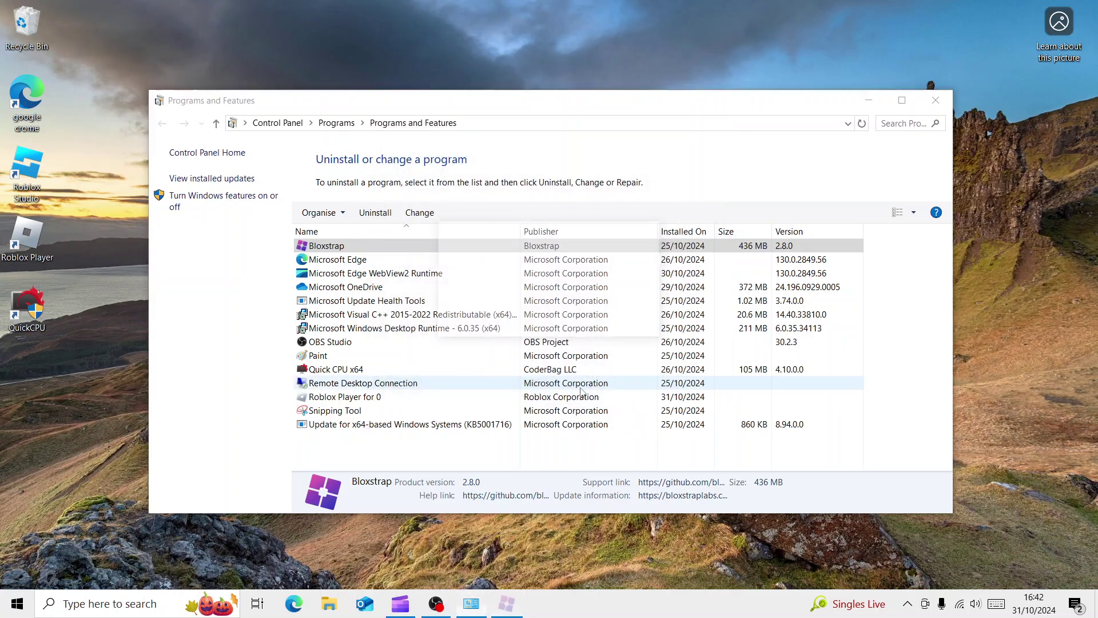
pyautogui.click(619, 317)
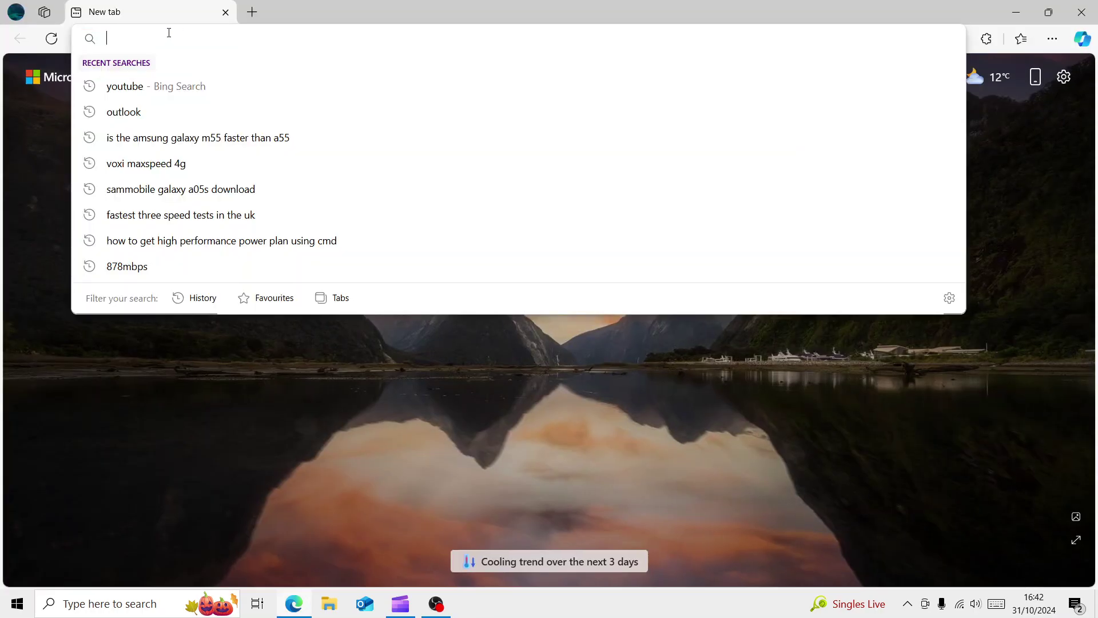
pyautogui.write('download b')
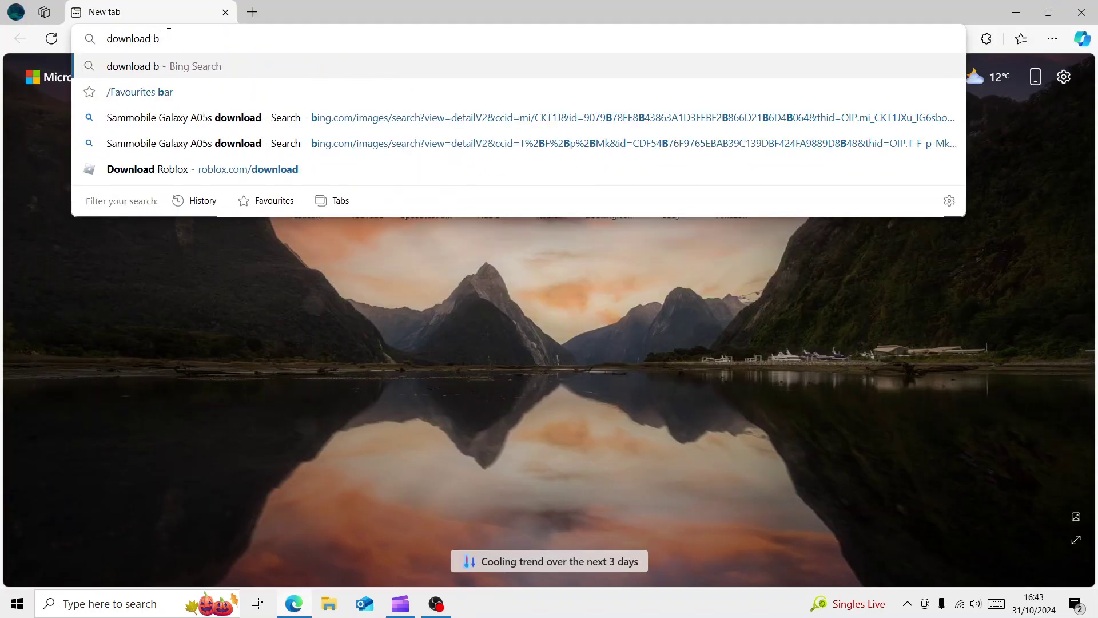
pyautogui.write('loxsta')
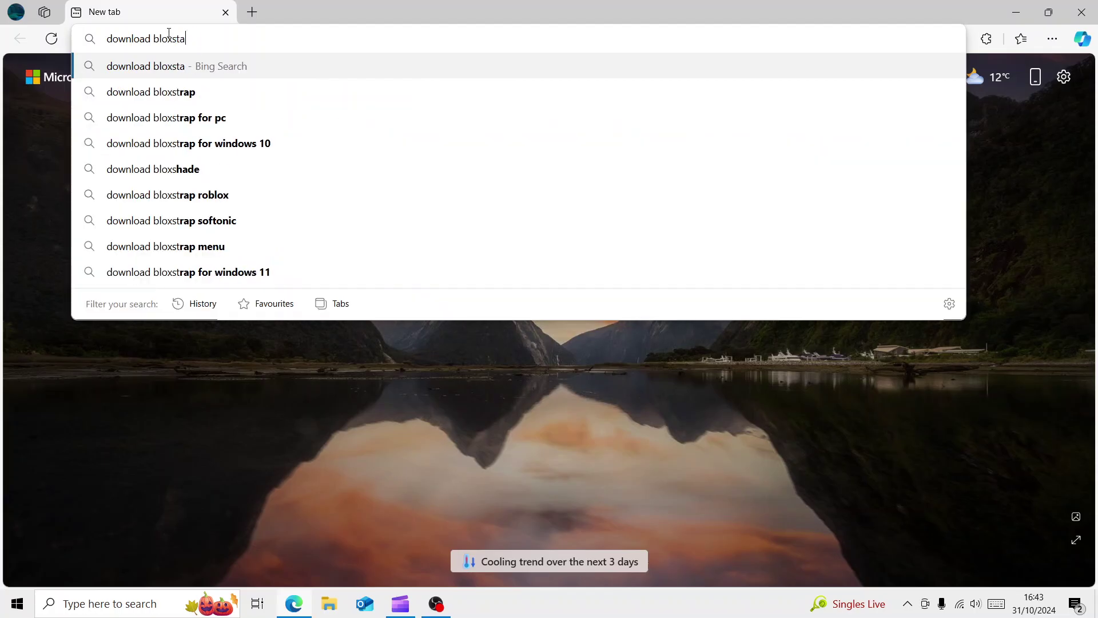
pyautogui.write('r')
# Step: Run a Bing search for 'download bloxstrap' from the Edge address bar
pyautogui.press('BackSpace')
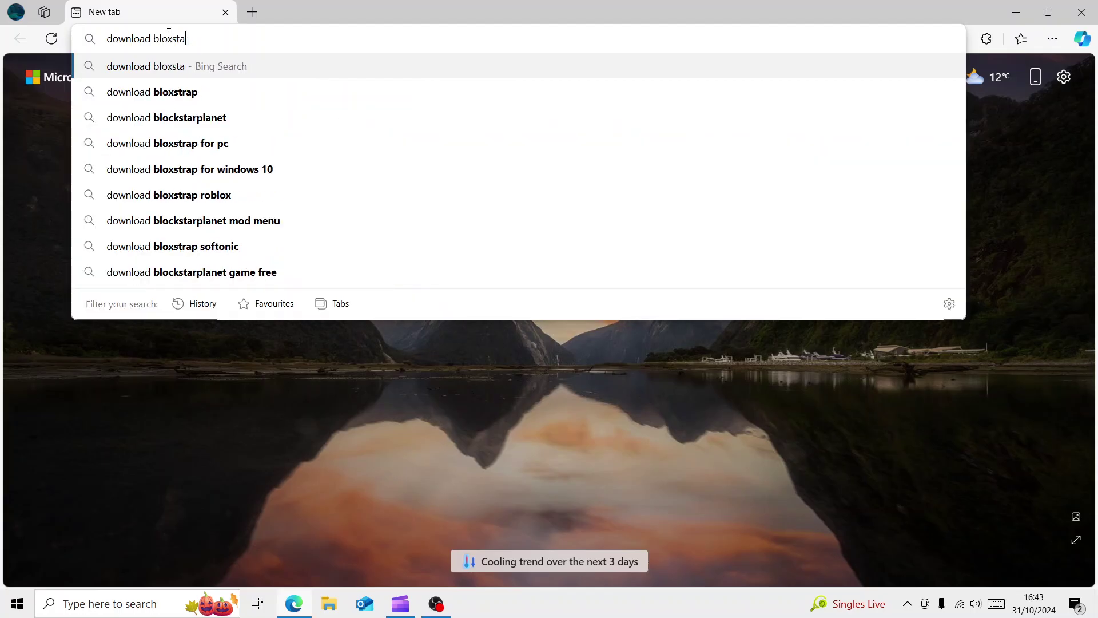
pyautogui.write('rap')
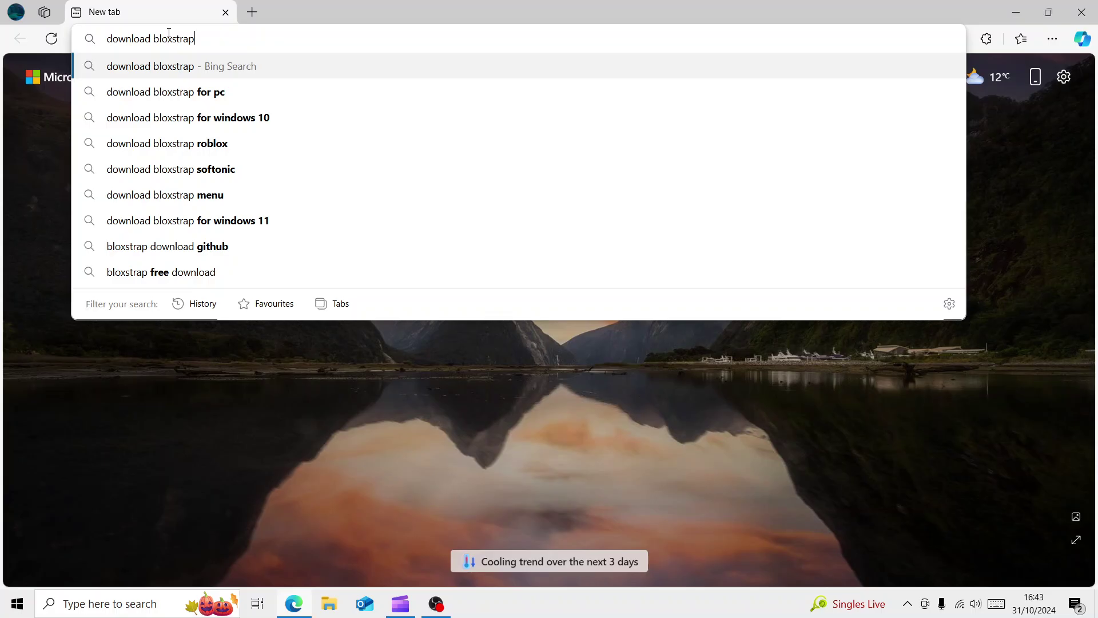
pyautogui.press('Return')
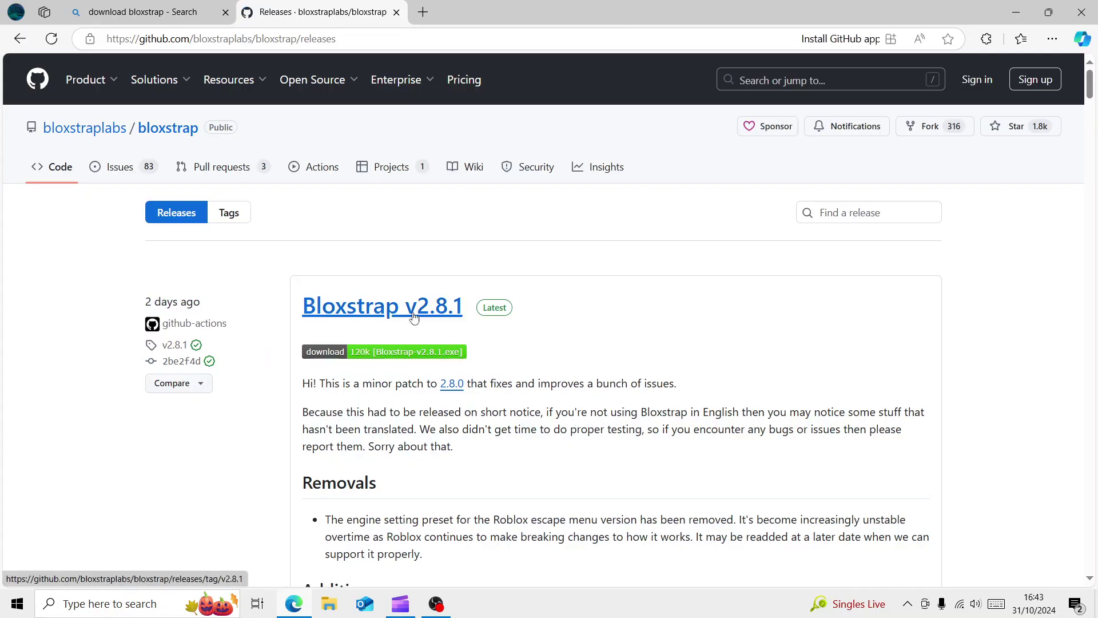
pyautogui.scroll(-2, 515, 368)
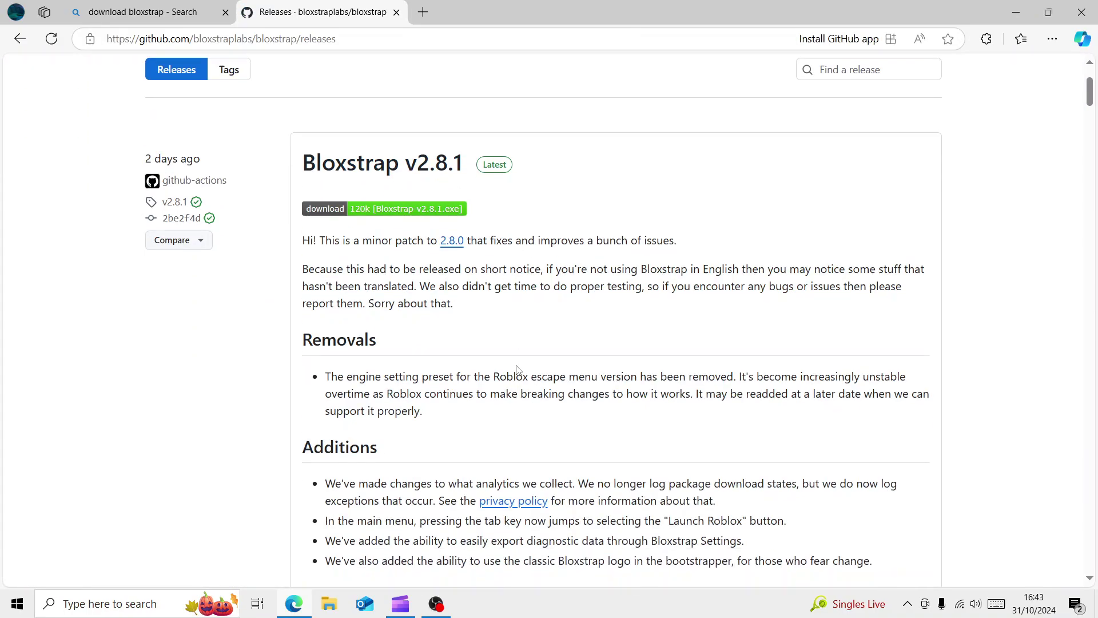
pyautogui.scroll(-5, 445, 375)
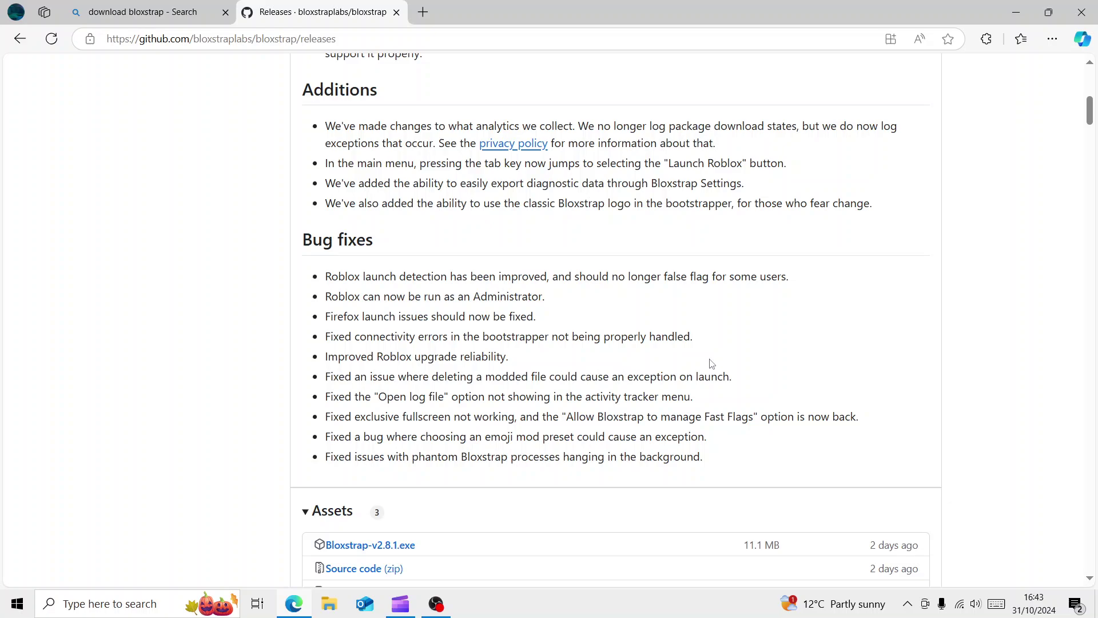
pyautogui.scroll(-5, 413, 305)
pyautogui.scroll(-2, 413, 301)
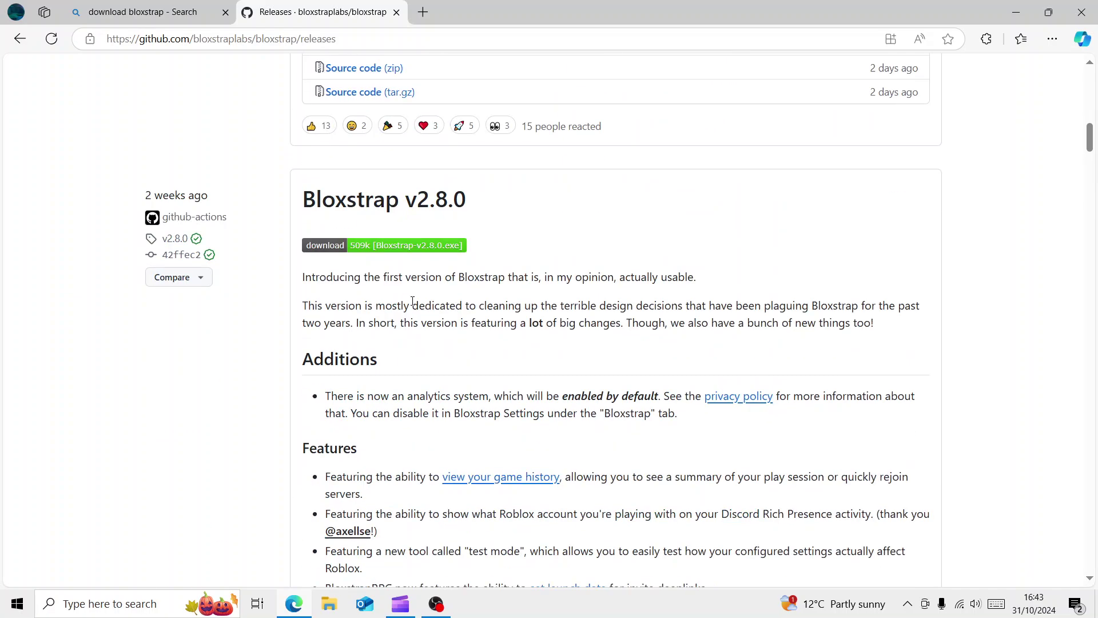
pyautogui.scroll(-2, 413, 301)
pyautogui.scroll(-3, 420, 292)
pyautogui.scroll(-3, 429, 284)
pyautogui.scroll(-4, 438, 273)
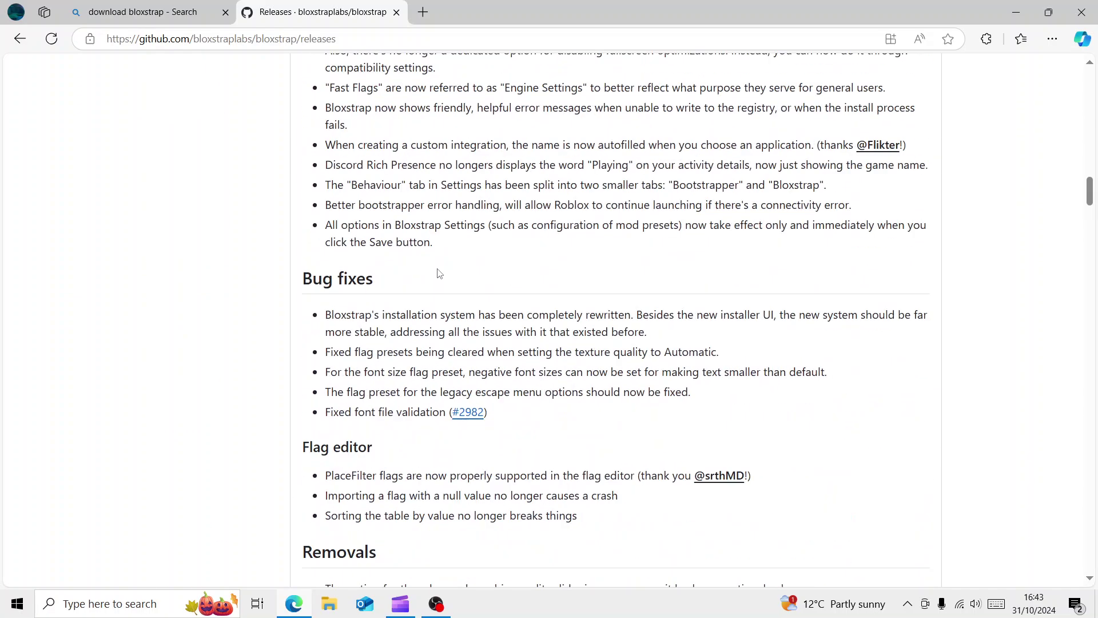
pyautogui.scroll(5, 429, 279)
pyautogui.scroll(10, 419, 287)
pyautogui.scroll(2, 420, 292)
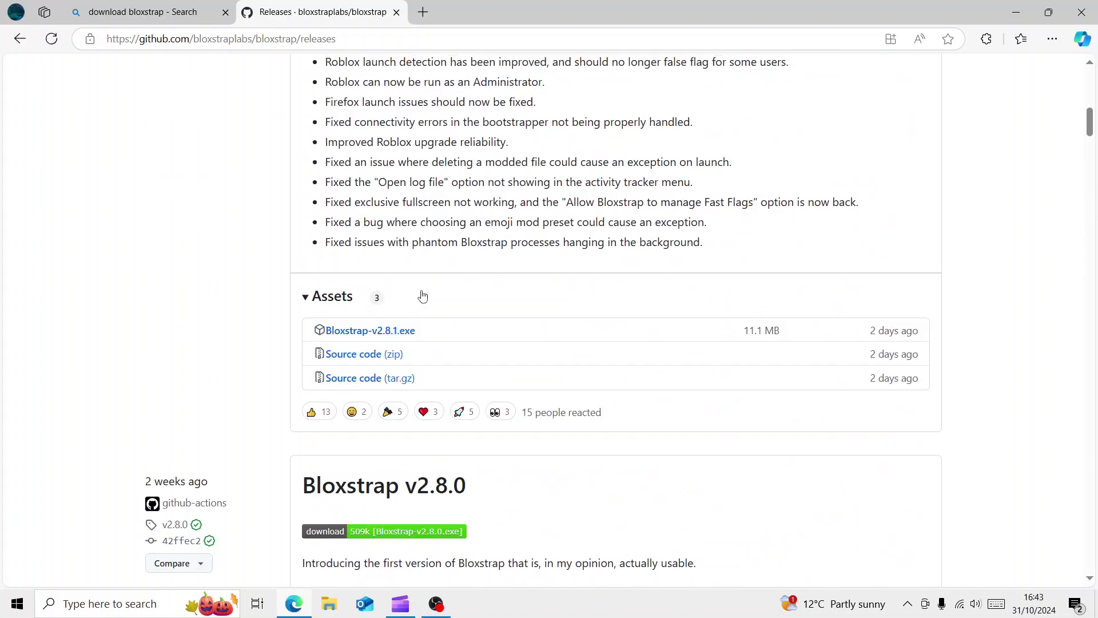
# Step: Download Bloxstrap-v2.8.1.exe and keep it anyway despite the uncommon-download warning
pyautogui.click(392, 335)
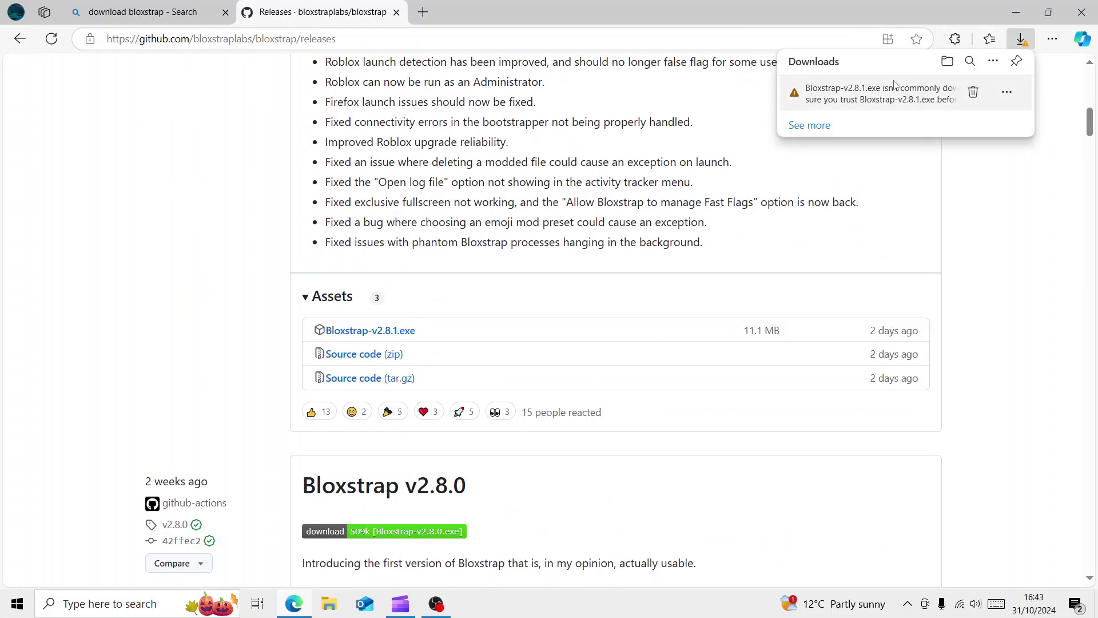
pyautogui.moveTo(901, 93)
pyautogui.click(1006, 91)
pyautogui.click(952, 147)
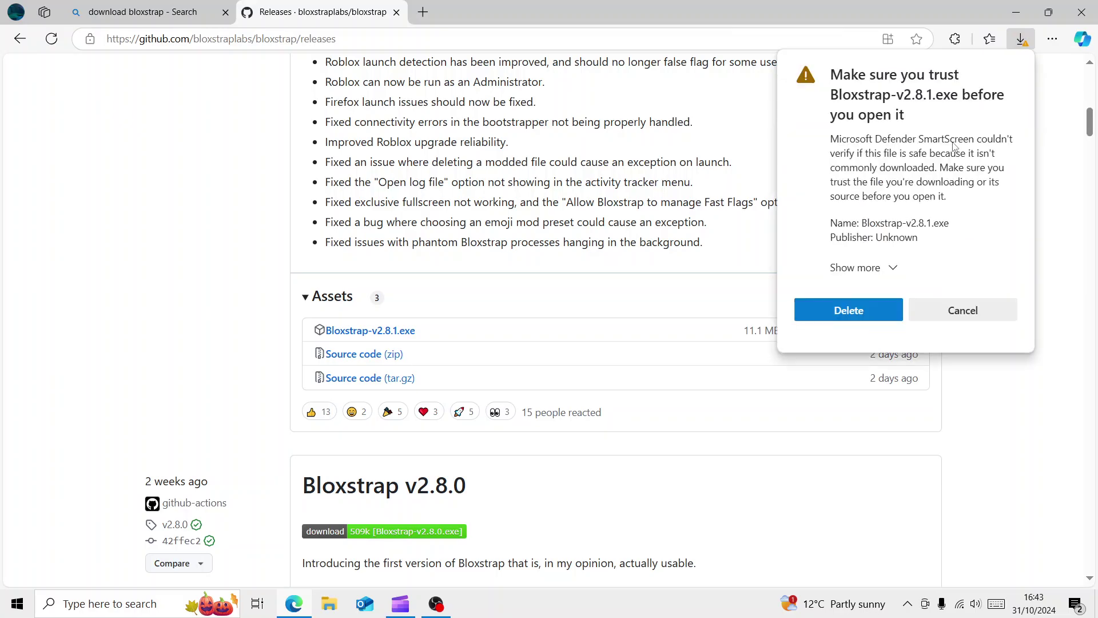
pyautogui.click(881, 271)
pyautogui.click(860, 298)
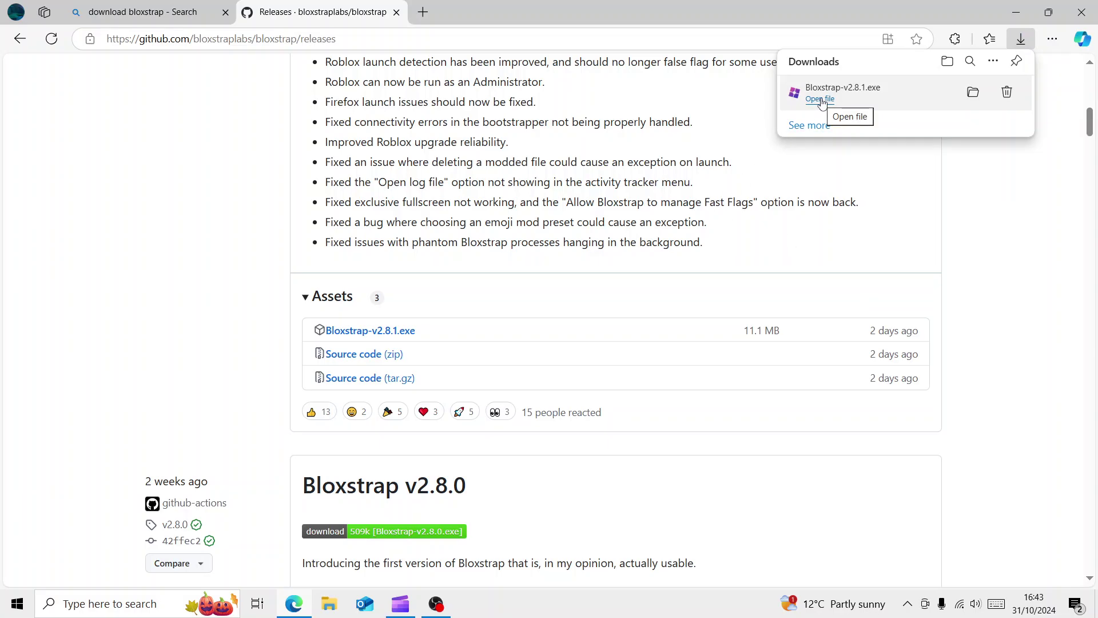
# Step: Open the downloaded installer and choose Run anyway in 'Windows protected your PC'
pyautogui.click(821, 100)
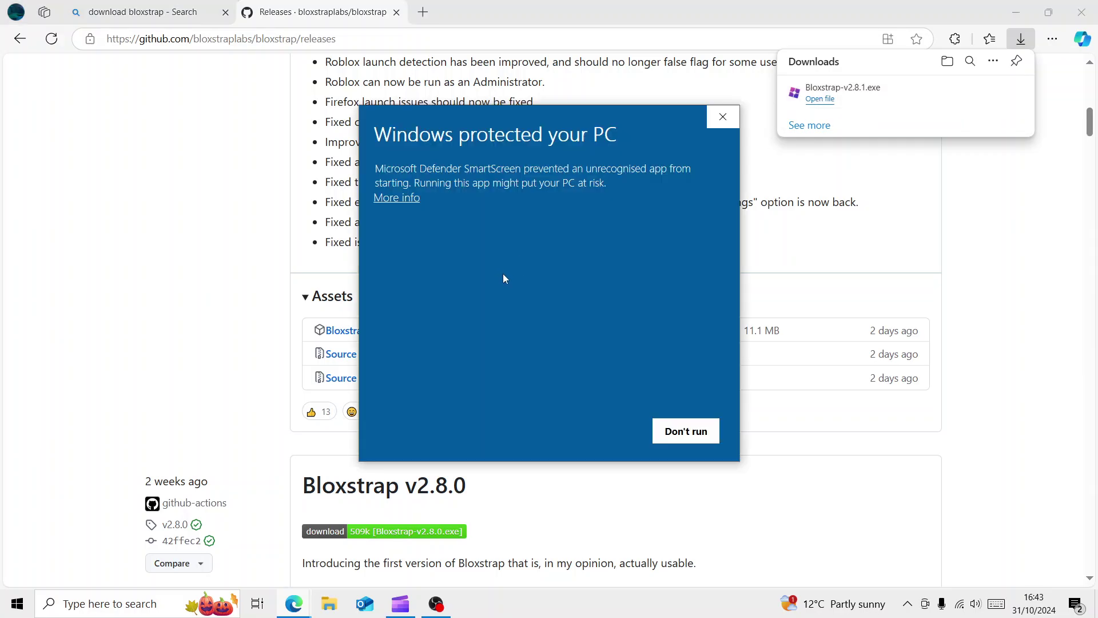
pyautogui.click(401, 199)
pyautogui.click(598, 428)
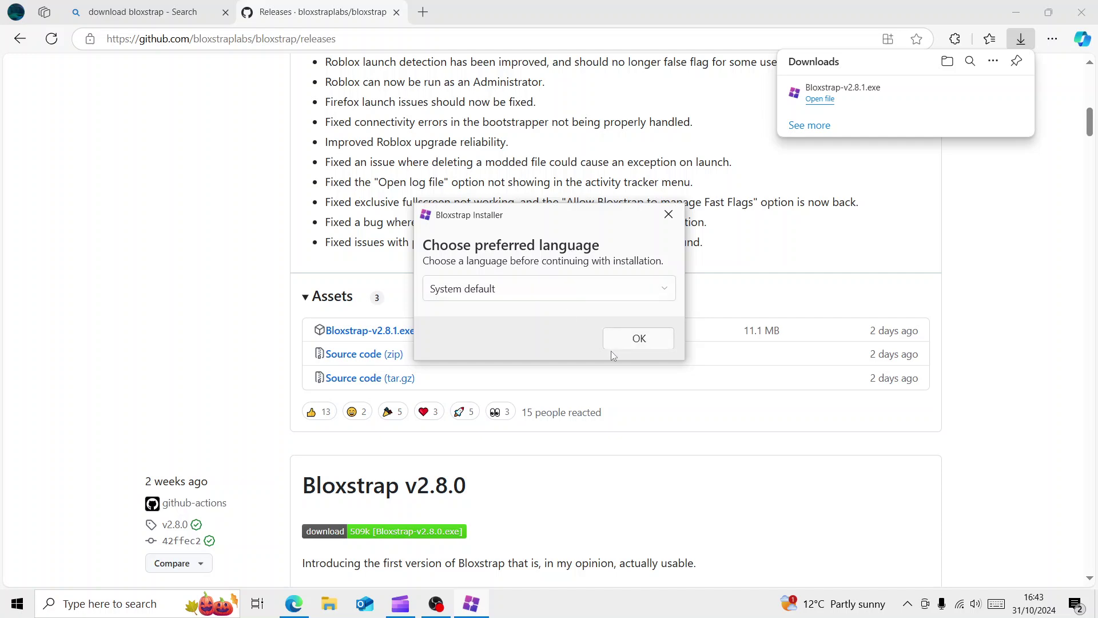
# Step: Install Bloxstrap v2.8.1 with the default language, path and shortcuts, then configure its settings
pyautogui.click(615, 346)
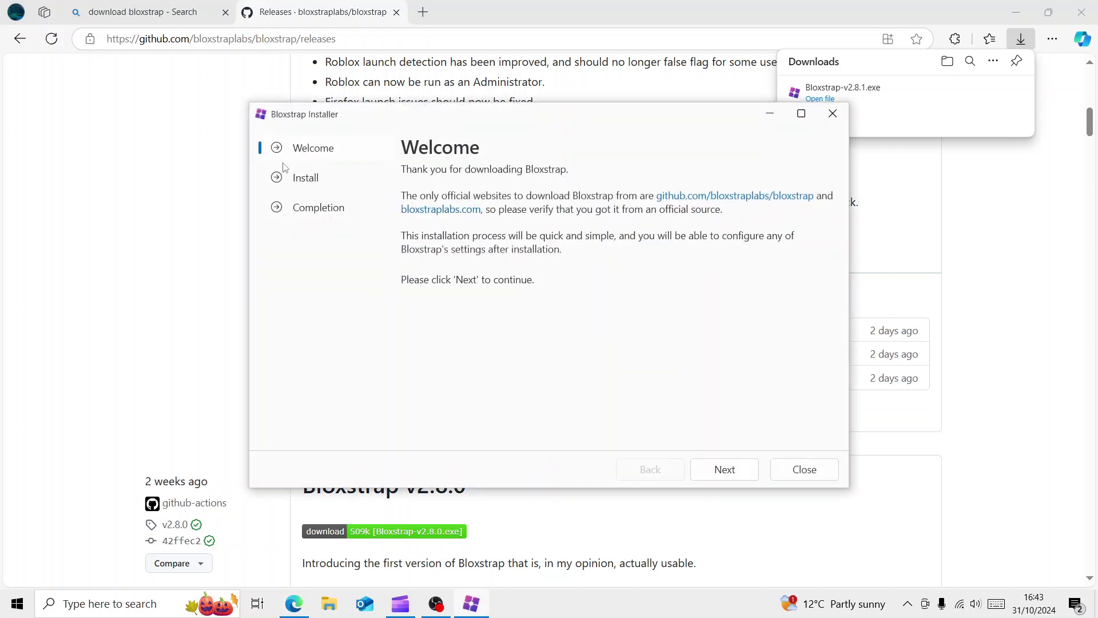
pyautogui.click(711, 469)
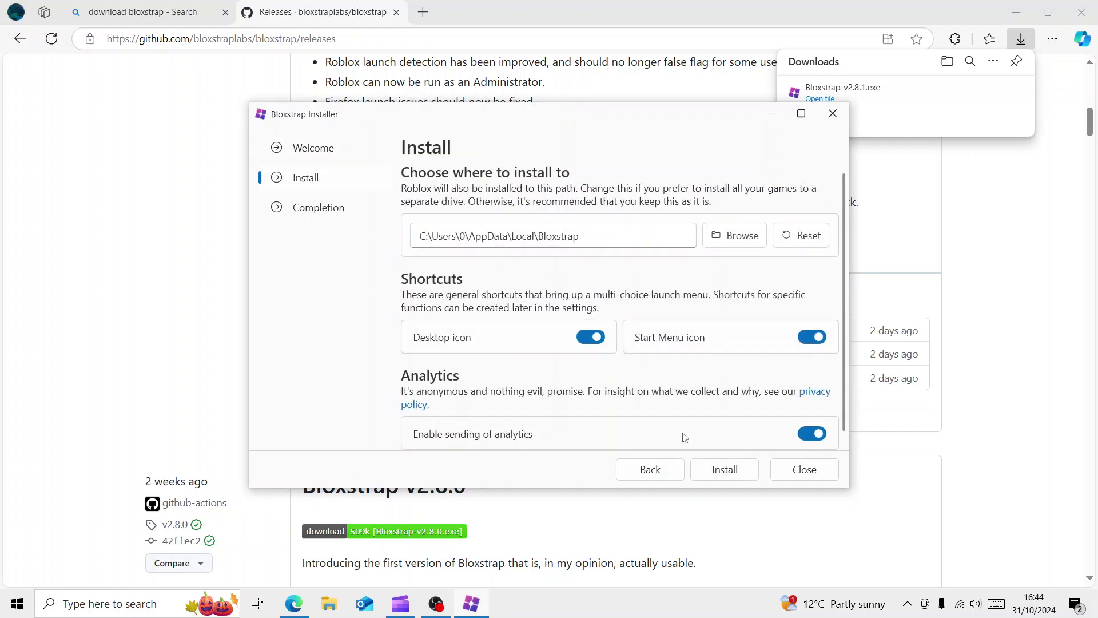
pyautogui.scroll(-1, 632, 394)
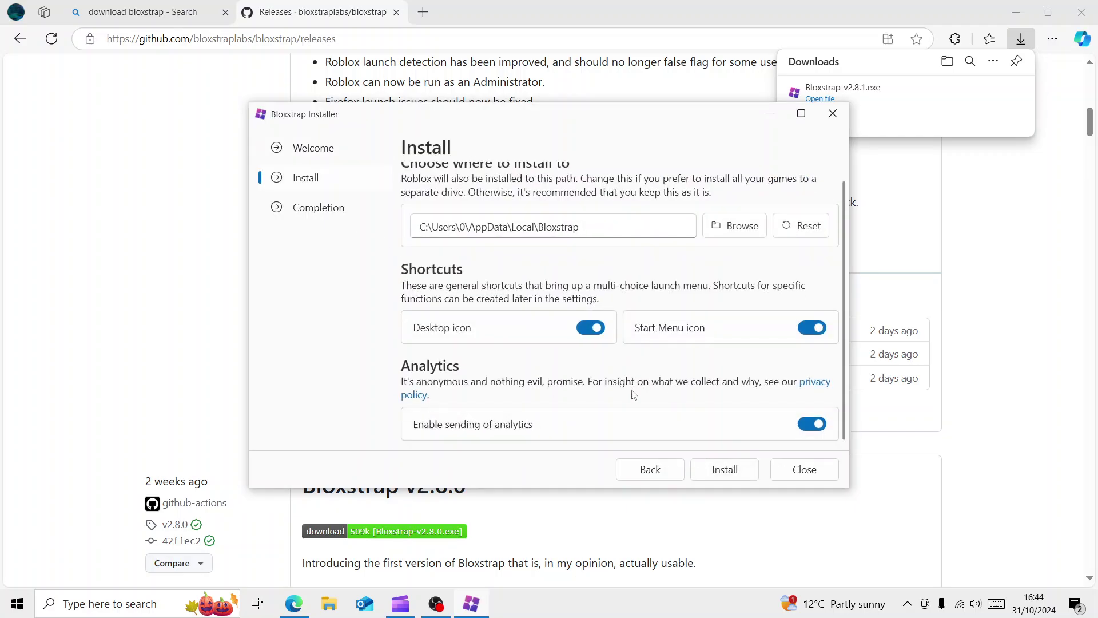
pyautogui.click(707, 477)
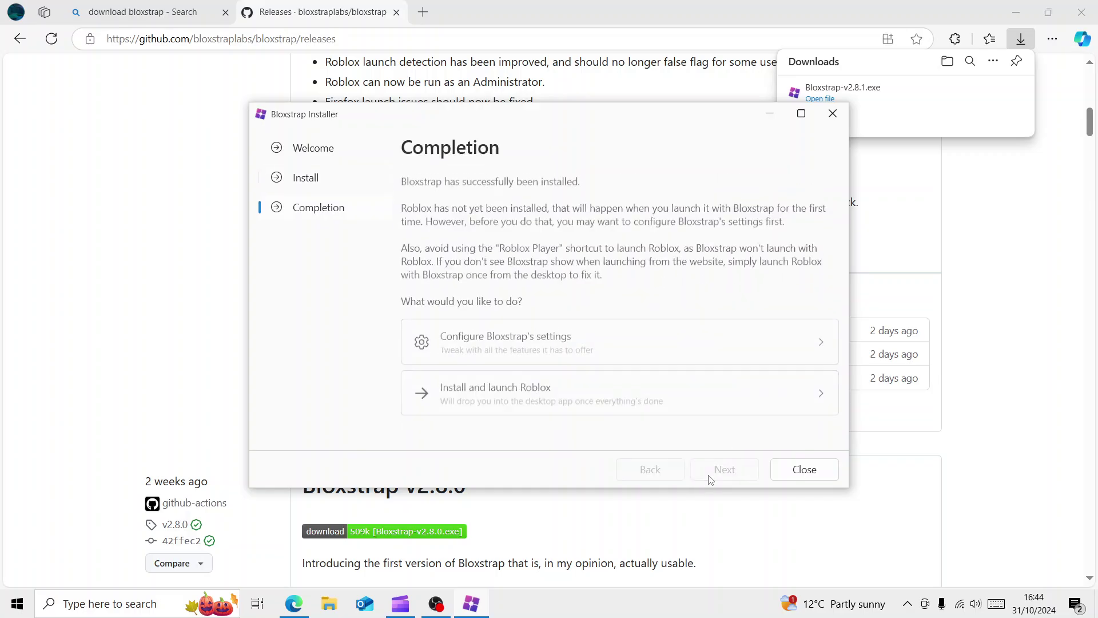
pyautogui.click(555, 353)
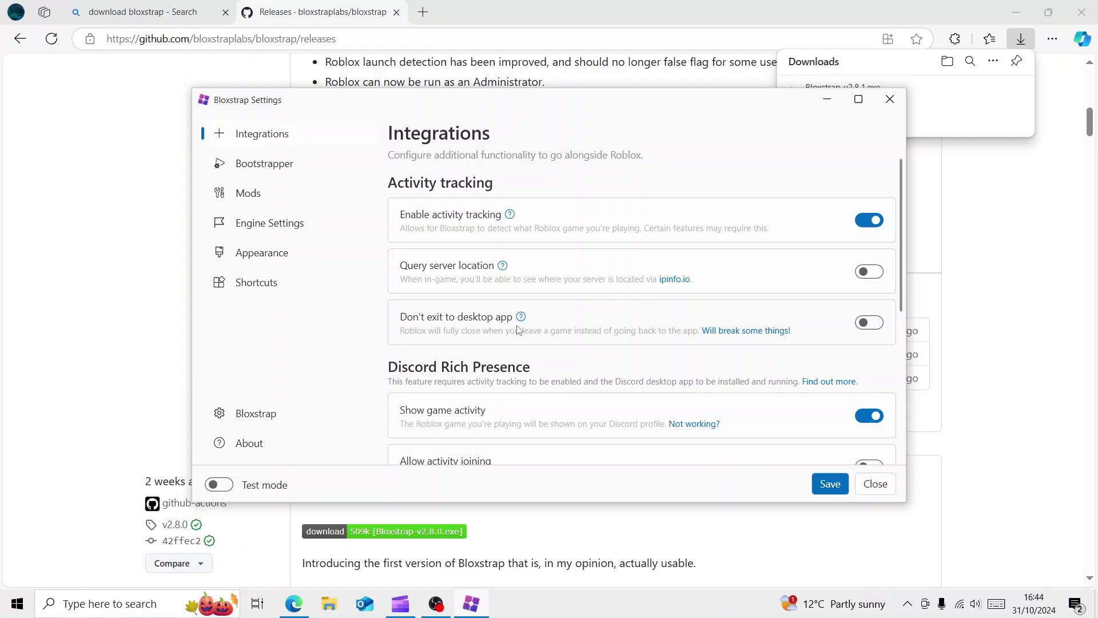
pyautogui.scroll(-3, 518, 330)
pyautogui.scroll(-2, 517, 330)
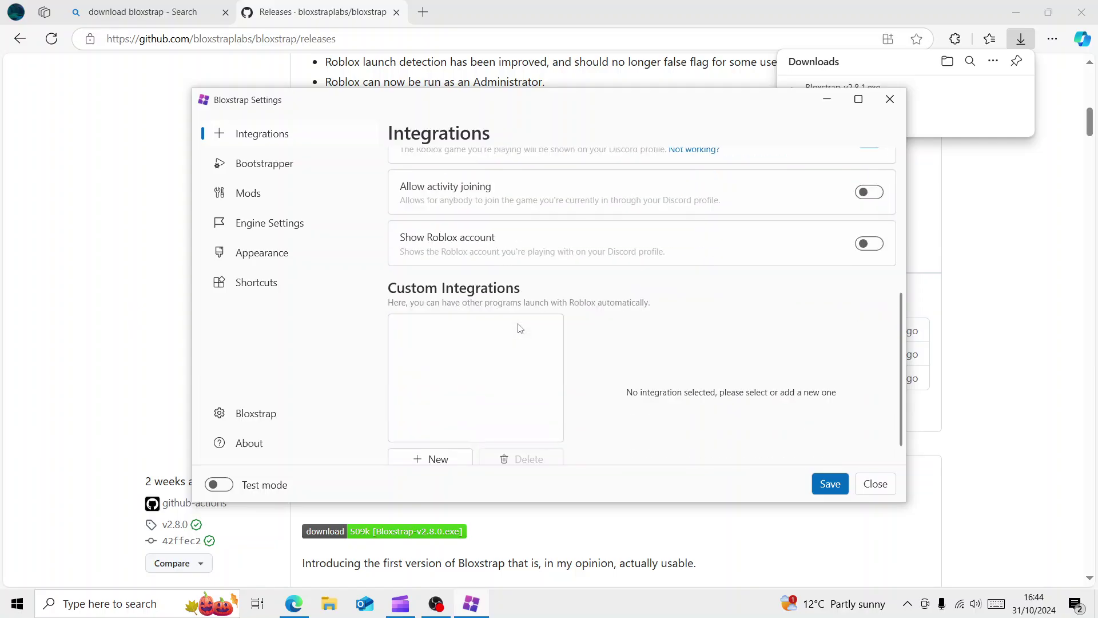
# Step: Save the Bloxstrap settings, dismiss the saved notification, and close the Settings window
pyautogui.click(830, 484)
pyautogui.click(744, 462)
pyautogui.click(882, 490)
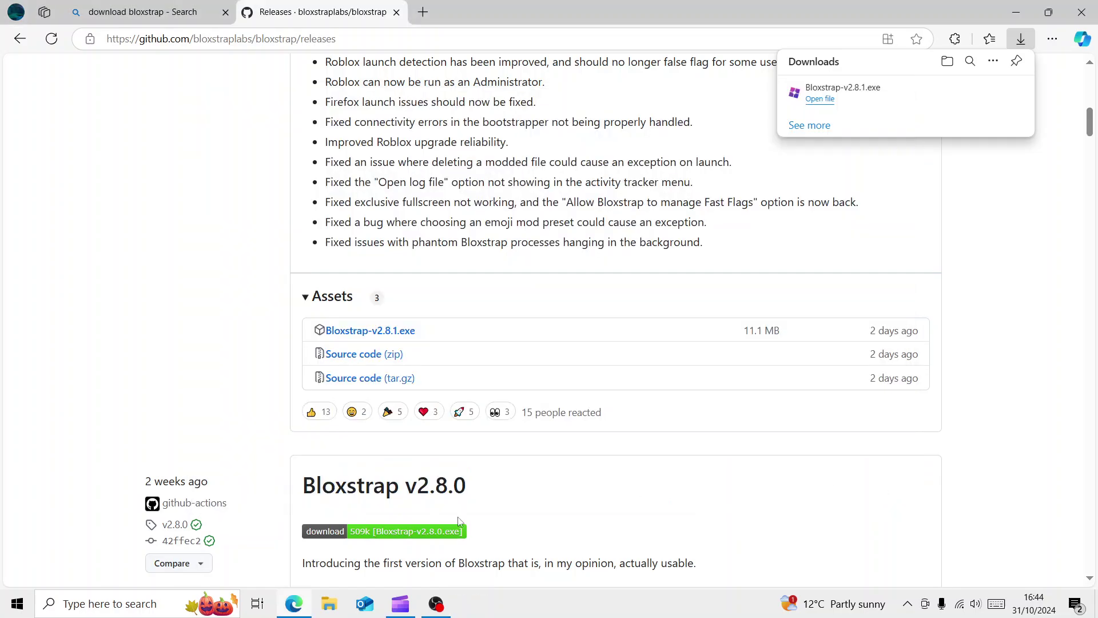
# Step: Open Bloxstrap through a Windows search for 'blox' and launch Roblox from it
pyautogui.click(139, 606)
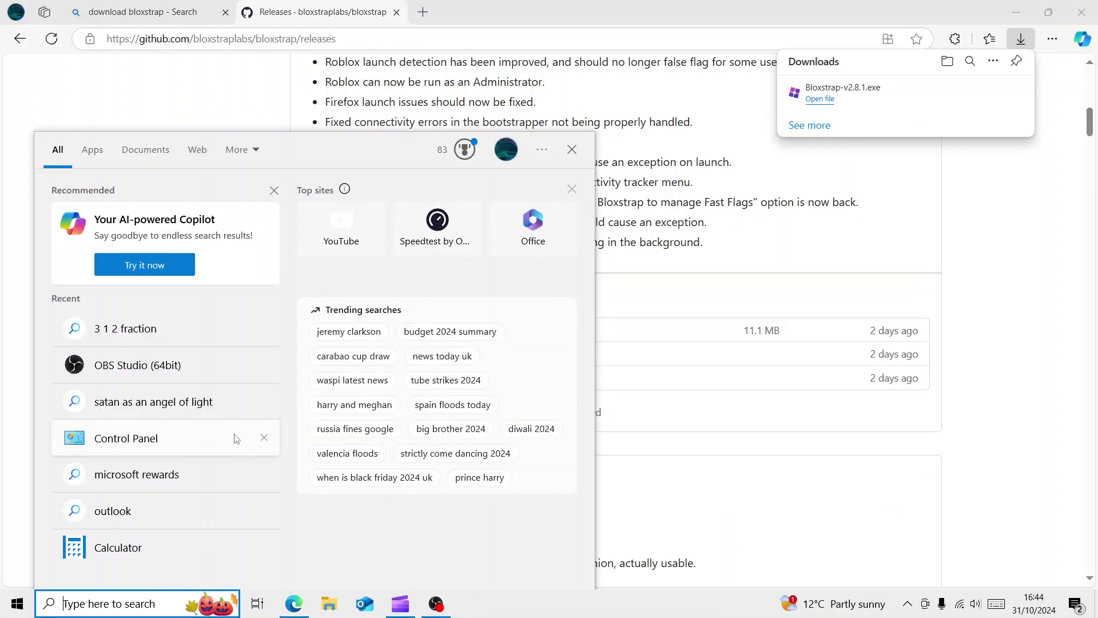
pyautogui.write('blox')
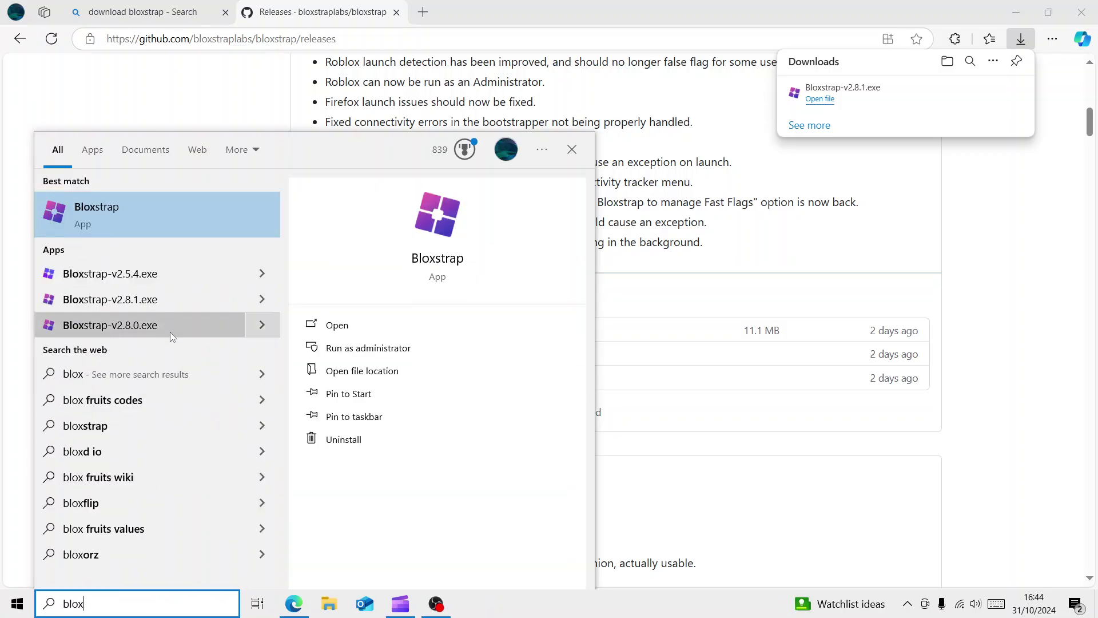
pyautogui.click(341, 329)
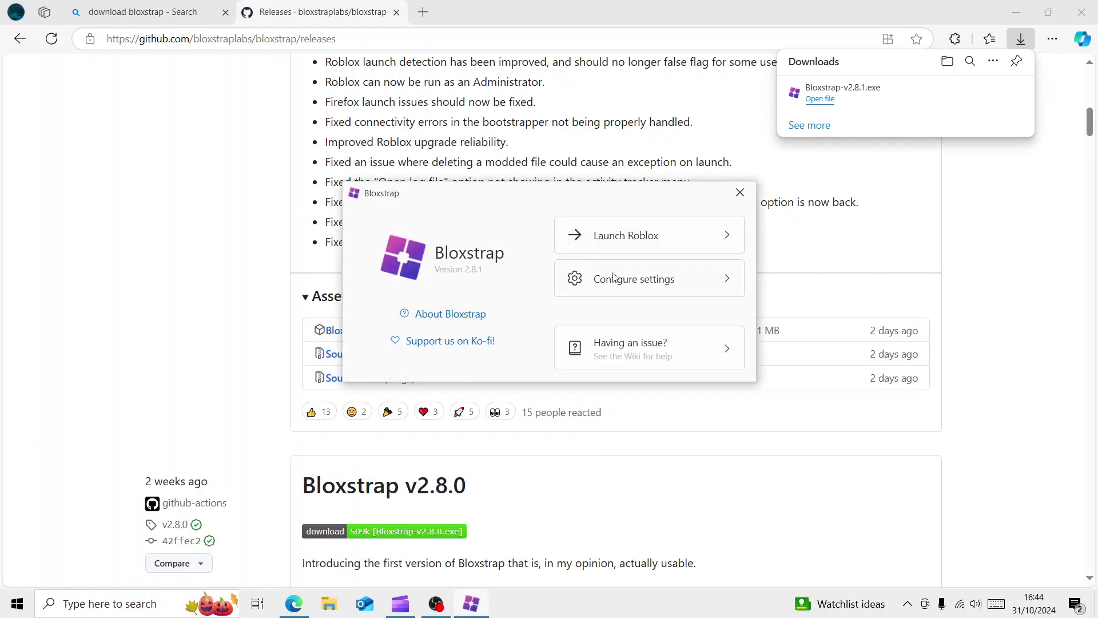
pyautogui.click(625, 241)
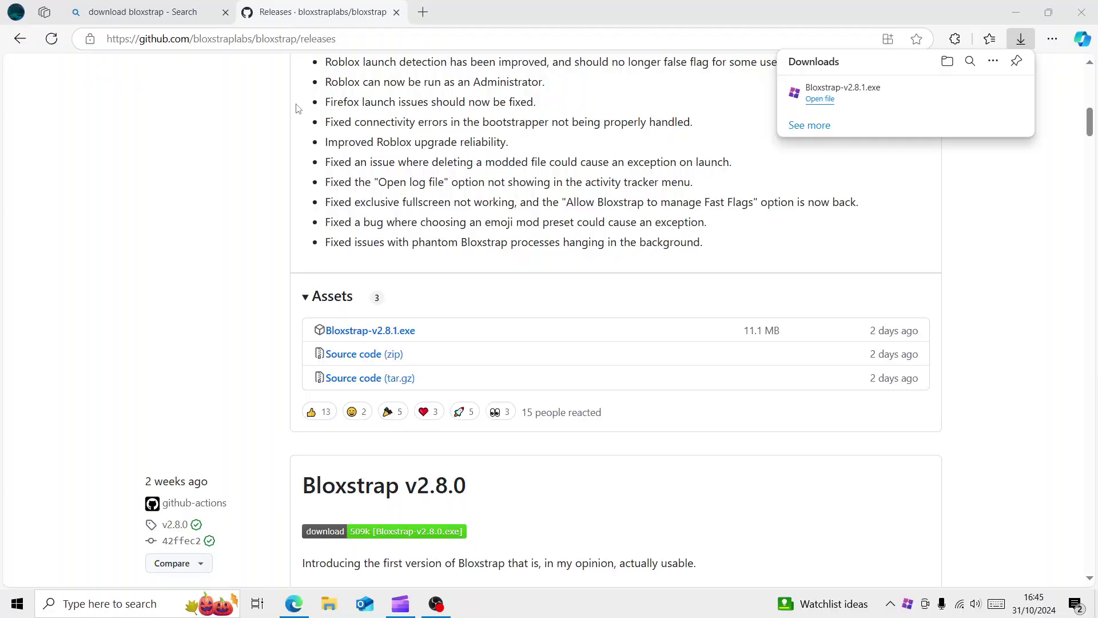
# Step: Close Edge, launch Roblox via the Bloxstrap shortcut to its Home page, then quit with Alt+F4
pyautogui.click(1078, 12)
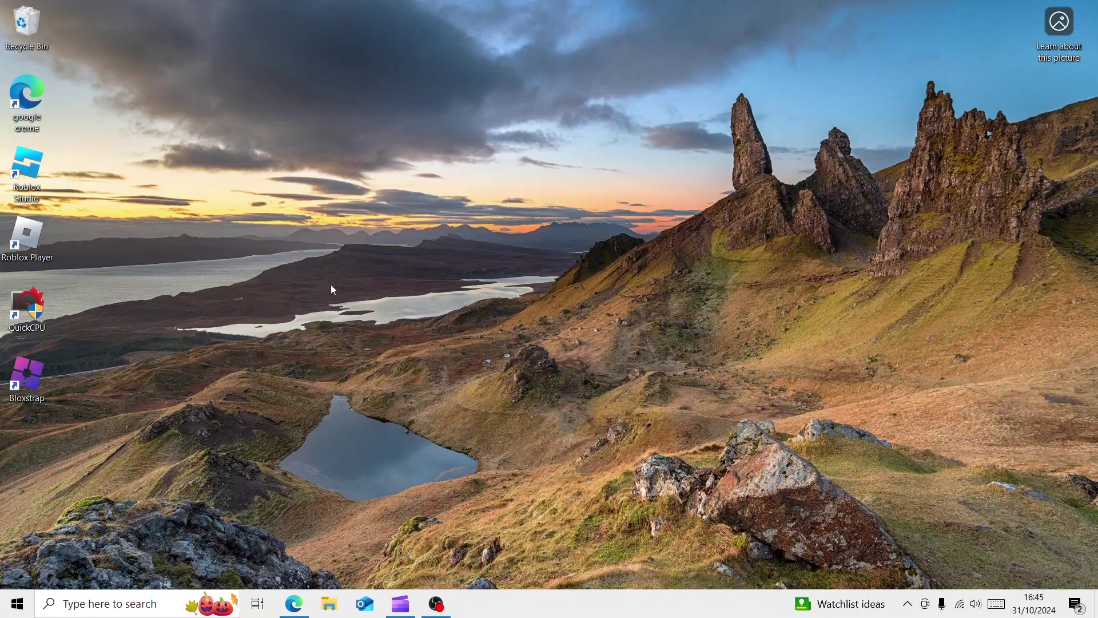
pyautogui.doubleClick(8, 373)
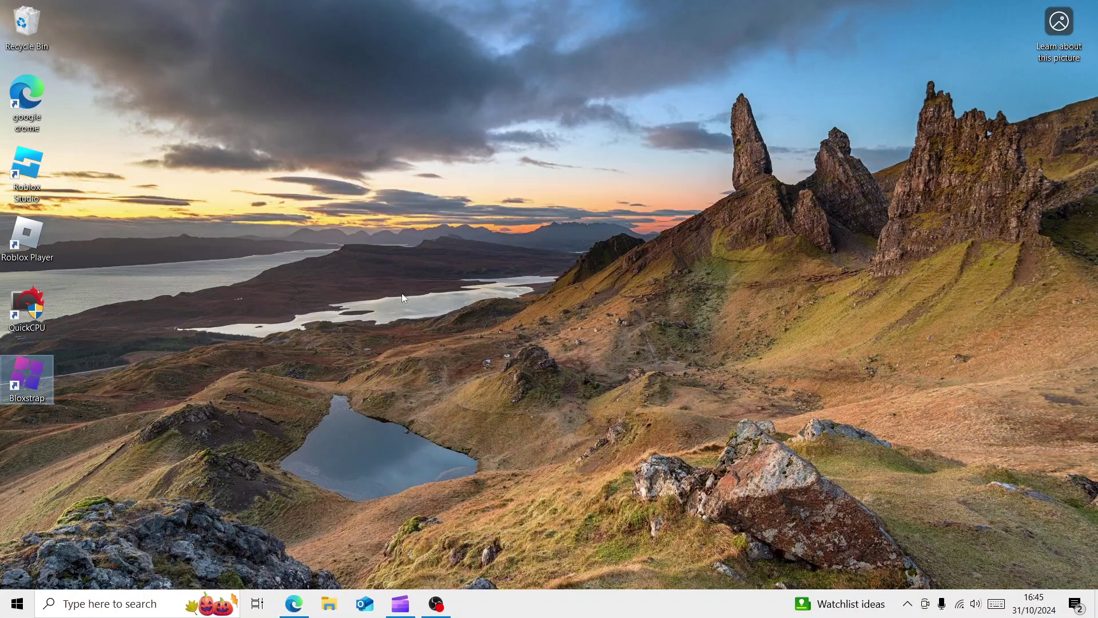
pyautogui.click(605, 242)
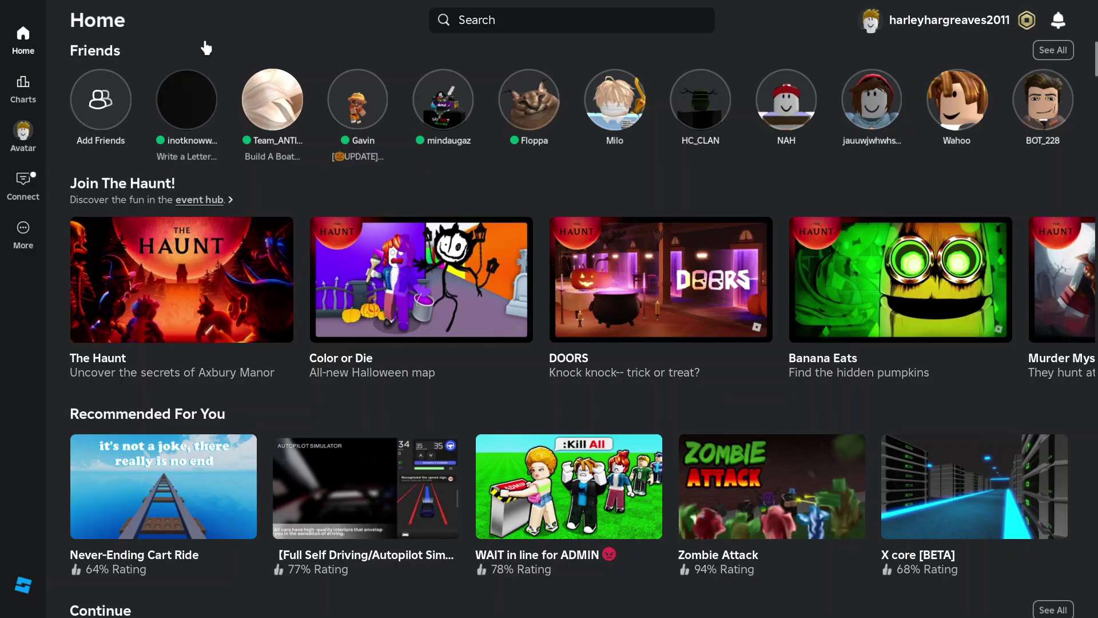
pyautogui.hotkey('alt', 'F4')
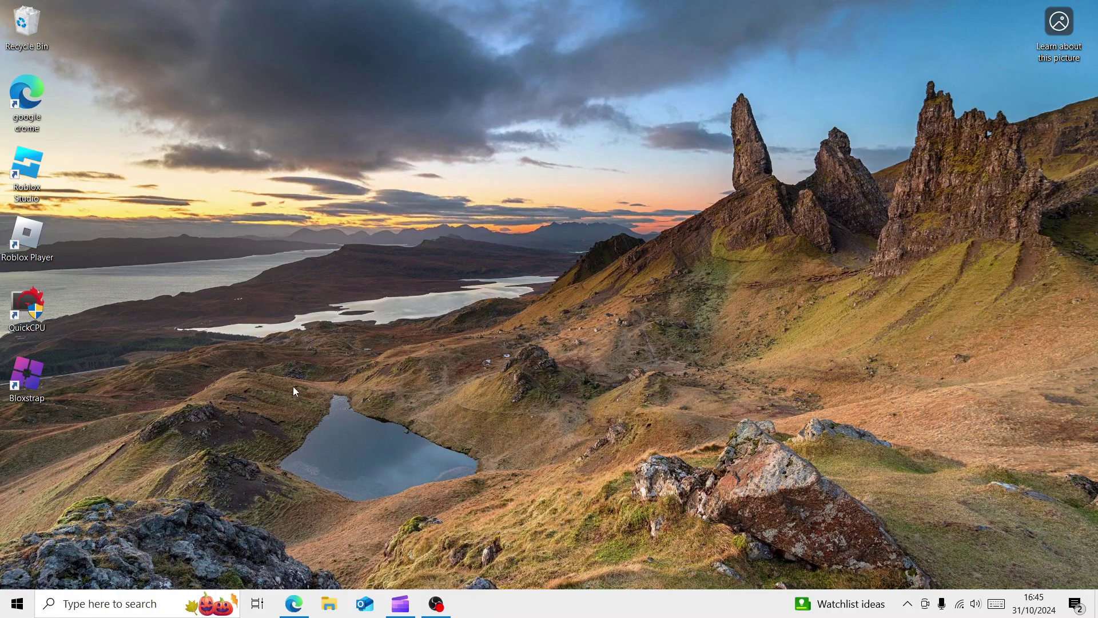
pyautogui.press('b')
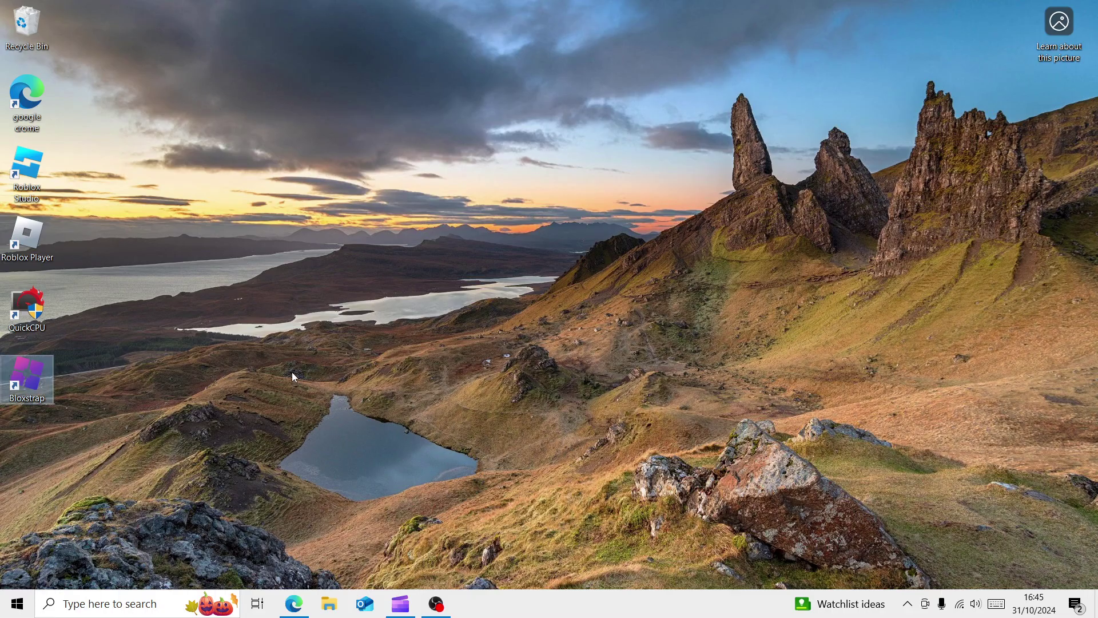